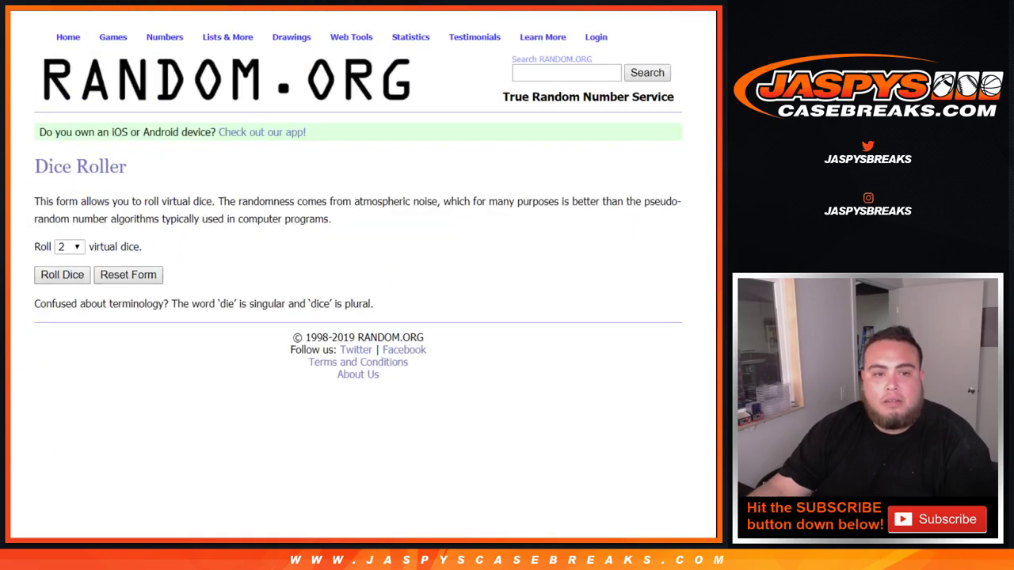
- Roll two virtual dice and randomize the list of ten participant names four times
{"action": "left_click", "coordinate": [62, 275]}
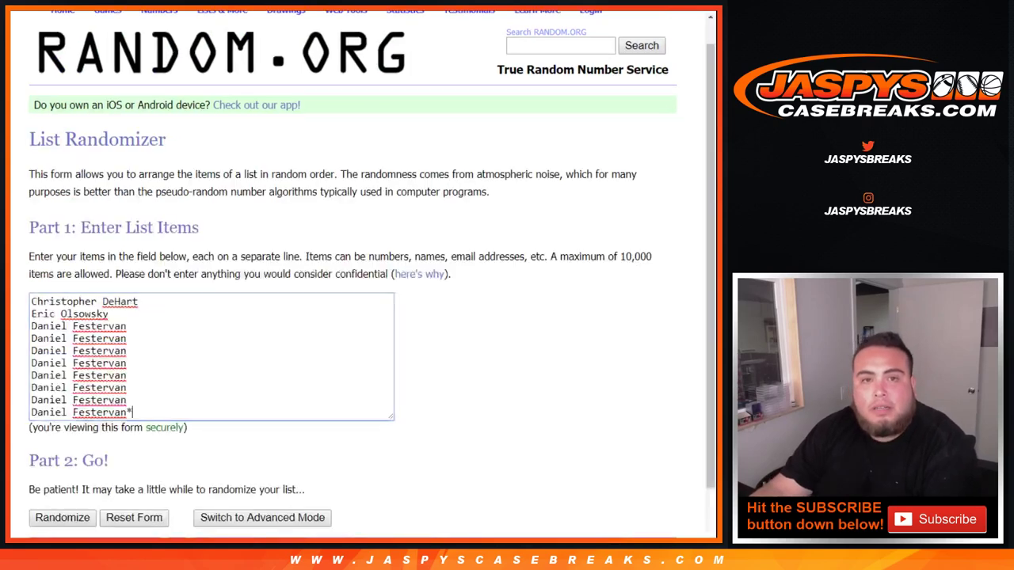
{"action": "scroll", "coordinate": [357, 277], "scroll_direction": "down", "scroll_amount": 2}
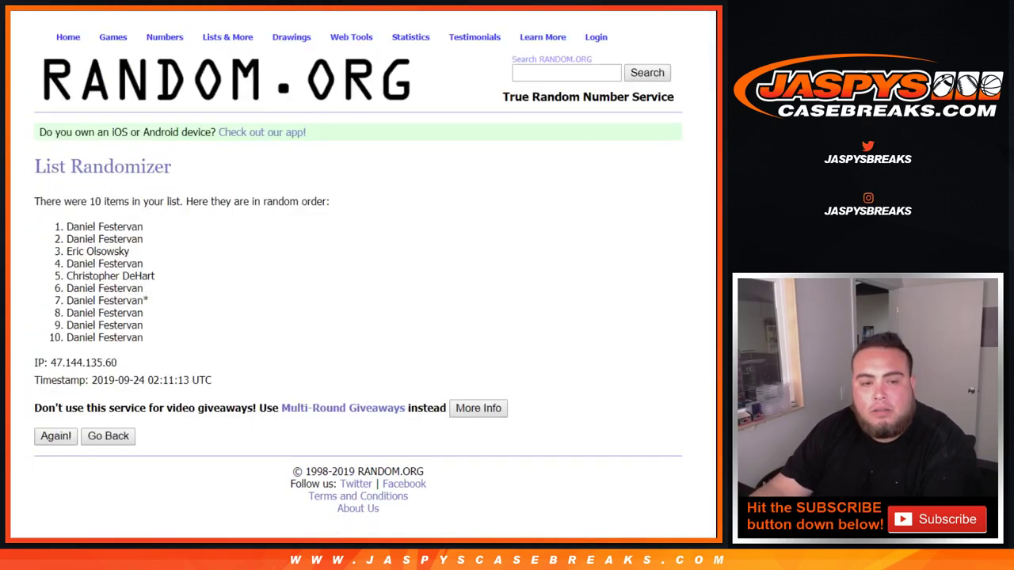
{"action": "left_click", "coordinate": [56, 435]}
{"action": "left_click", "coordinate": [50, 464]}
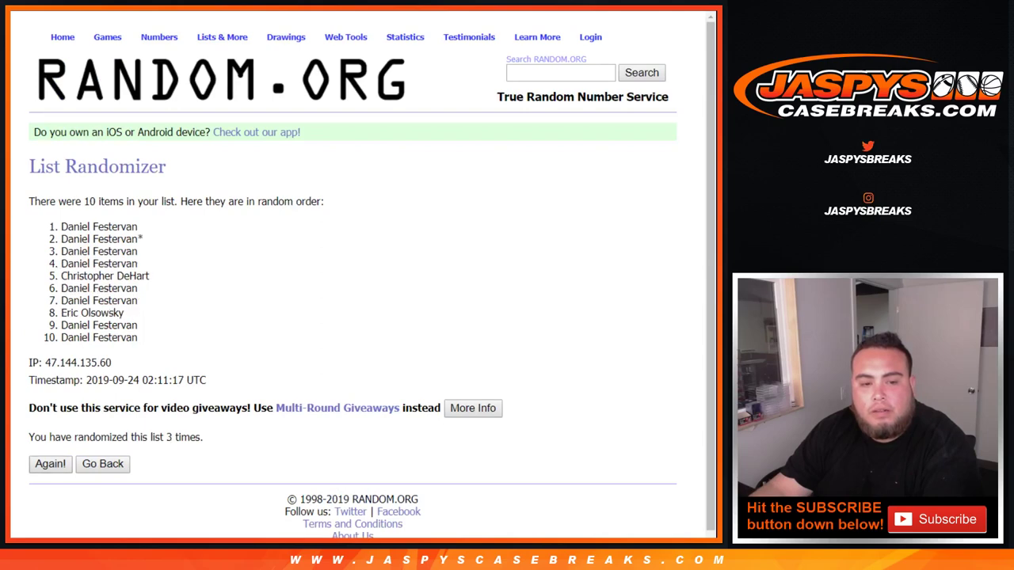
{"action": "left_click", "coordinate": [50, 463]}
{"action": "left_click_drag", "start_coordinate": [165, 436], "coordinate": [204, 437]}
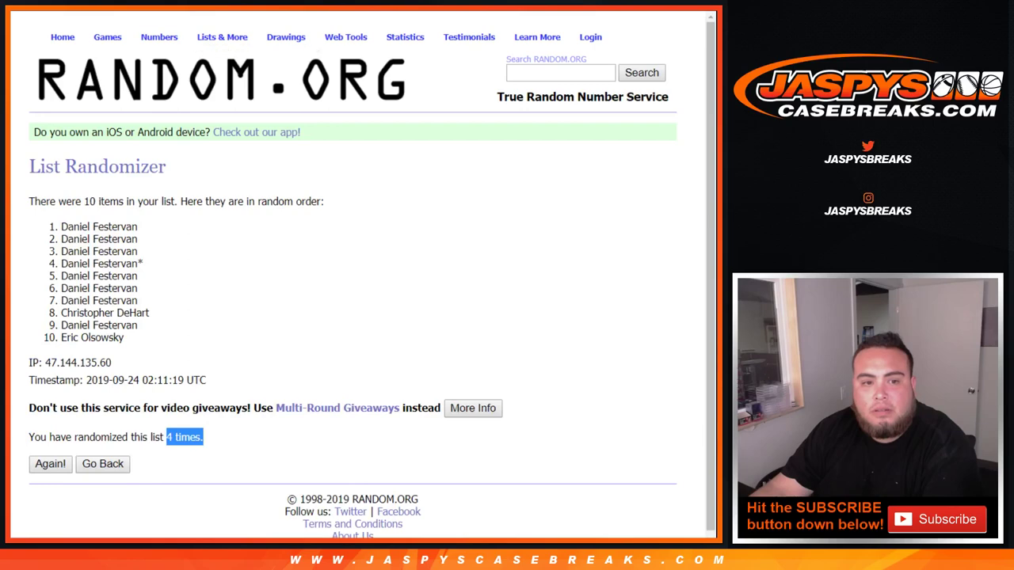
- Copy the randomized participant names into column A of a new blank Google Sheets spreadsheet, starting at A1
{"action": "left_click_drag", "start_coordinate": [61, 227], "coordinate": [124, 338]}
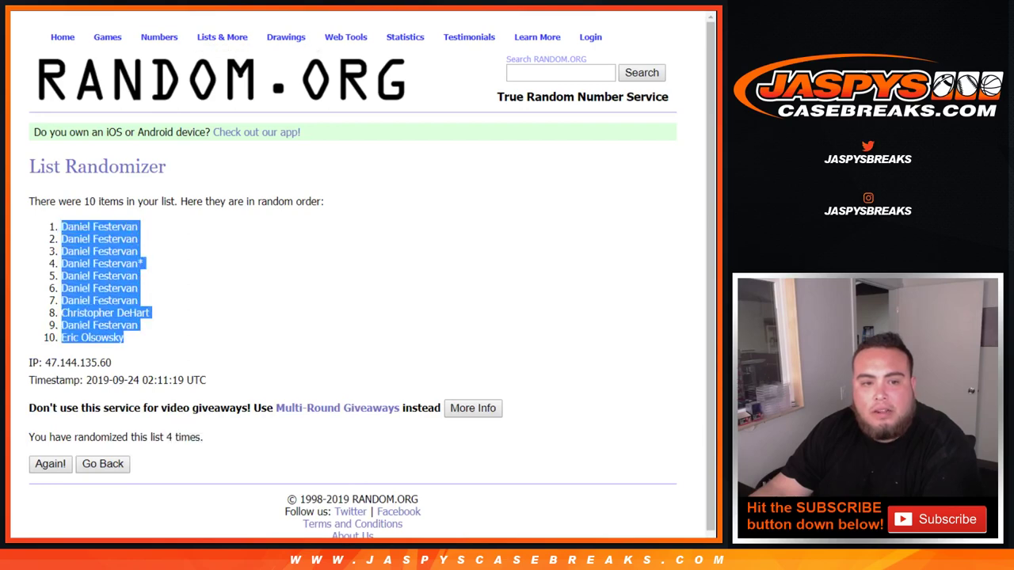
{"action": "key", "text": "ctrl+Tab"}
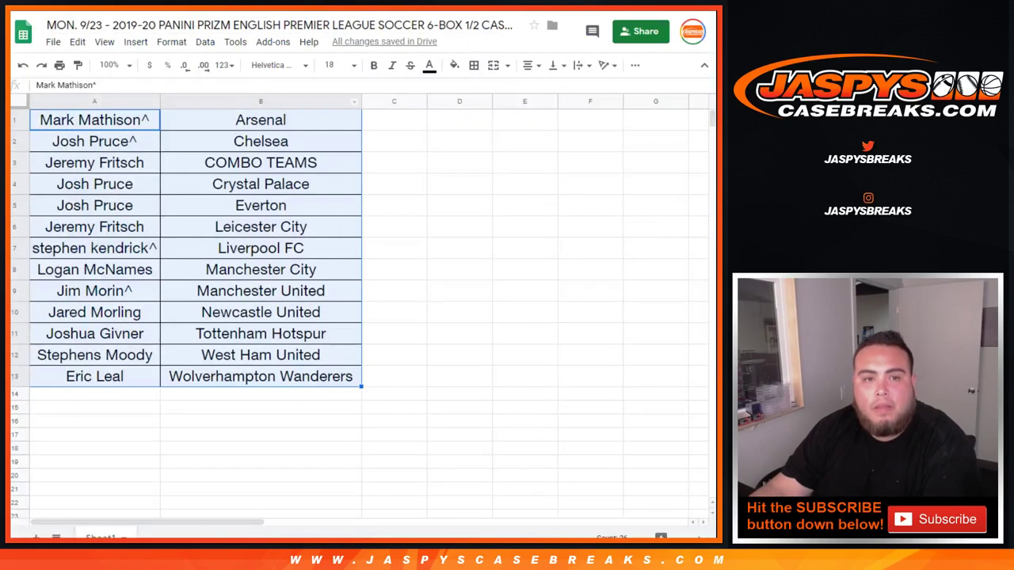
{"action": "left_click", "coordinate": [23, 31]}
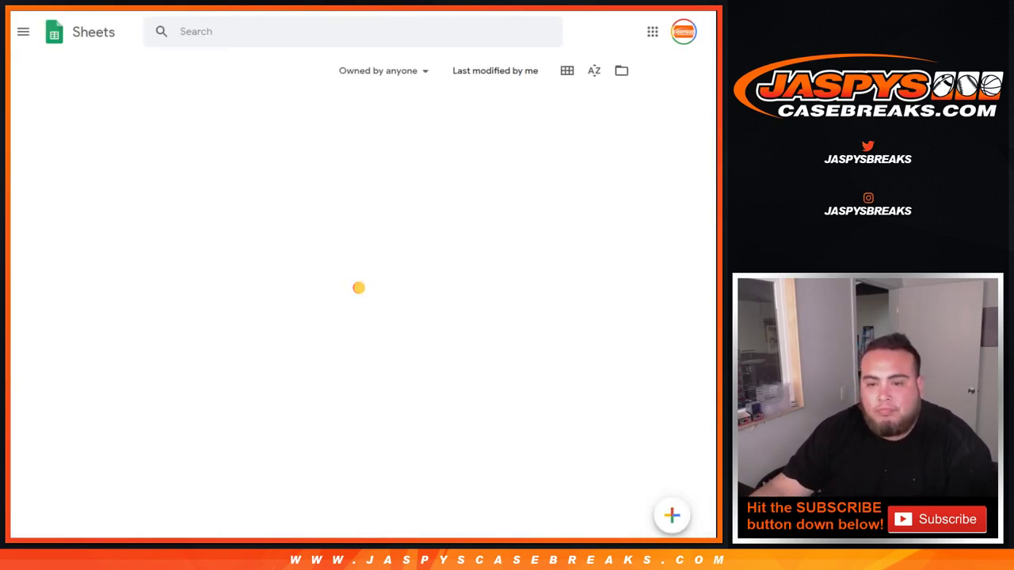
{"action": "mouse_move", "coordinate": [672, 516]}
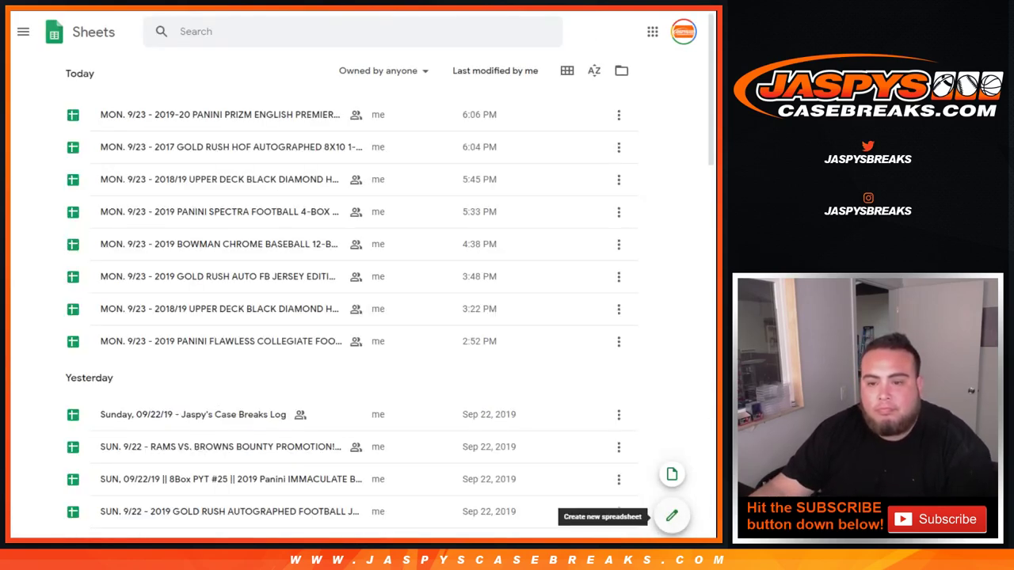
{"action": "left_click", "coordinate": [671, 515]}
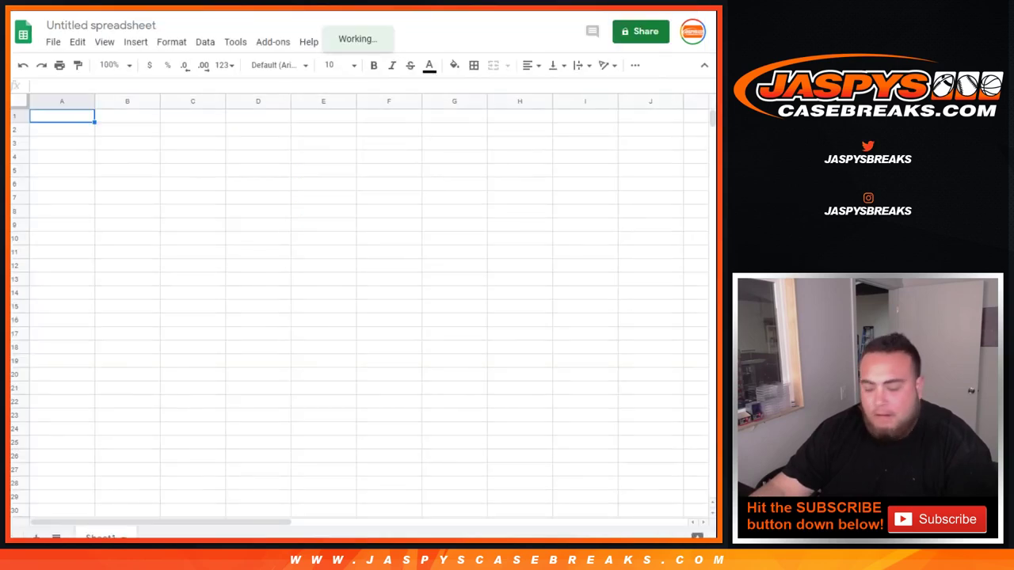
{"action": "key", "text": "ctrl+v"}
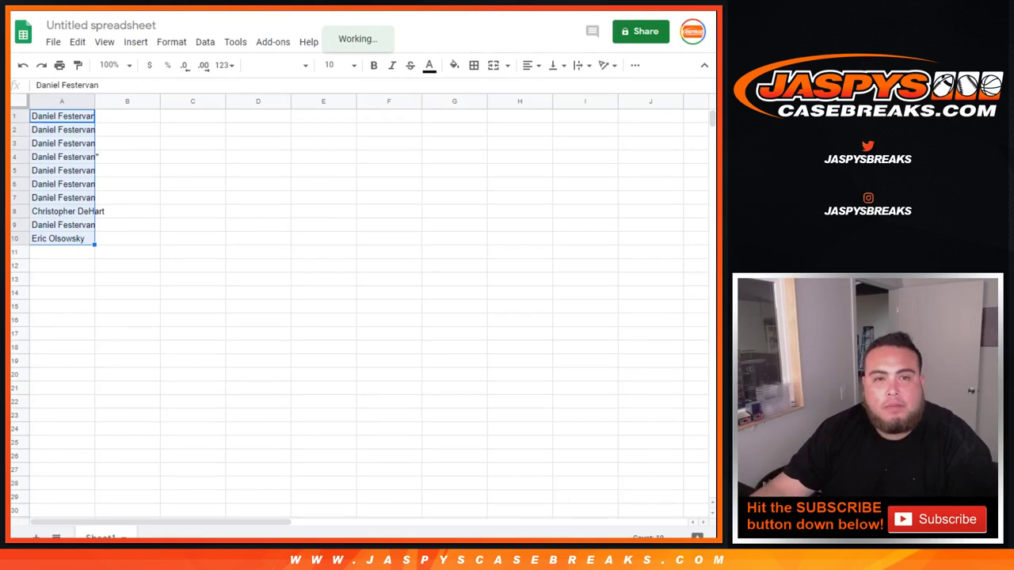
- Switch to the RANDOM.ORG list of numbers 0 to 9 and randomize it four times
{"action": "key", "text": "ctrl+Tab"}
{"action": "key", "text": "ctrl+Tab"}
{"action": "key", "text": "ctrl+Tab"}
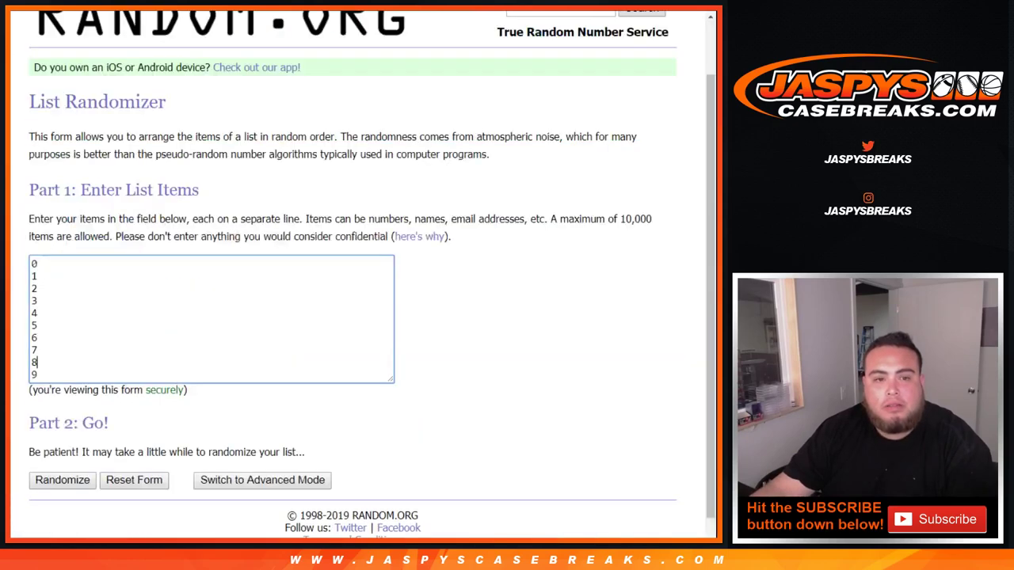
{"action": "scroll", "coordinate": [352, 275], "scroll_direction": "down", "scroll_amount": 1}
{"action": "left_click", "coordinate": [62, 452]}
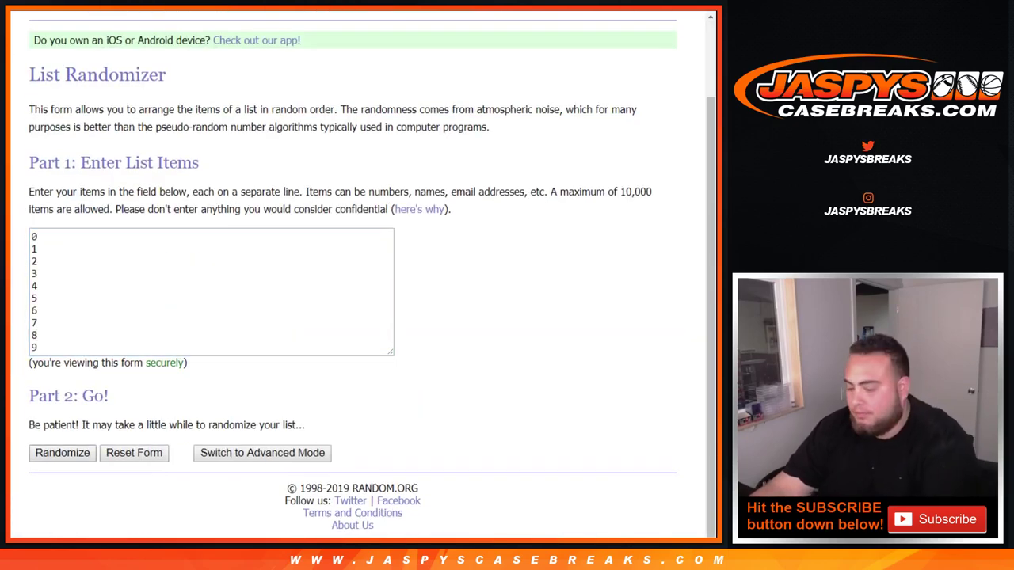
{"action": "left_click", "coordinate": [56, 436]}
{"action": "key", "text": "Return"}
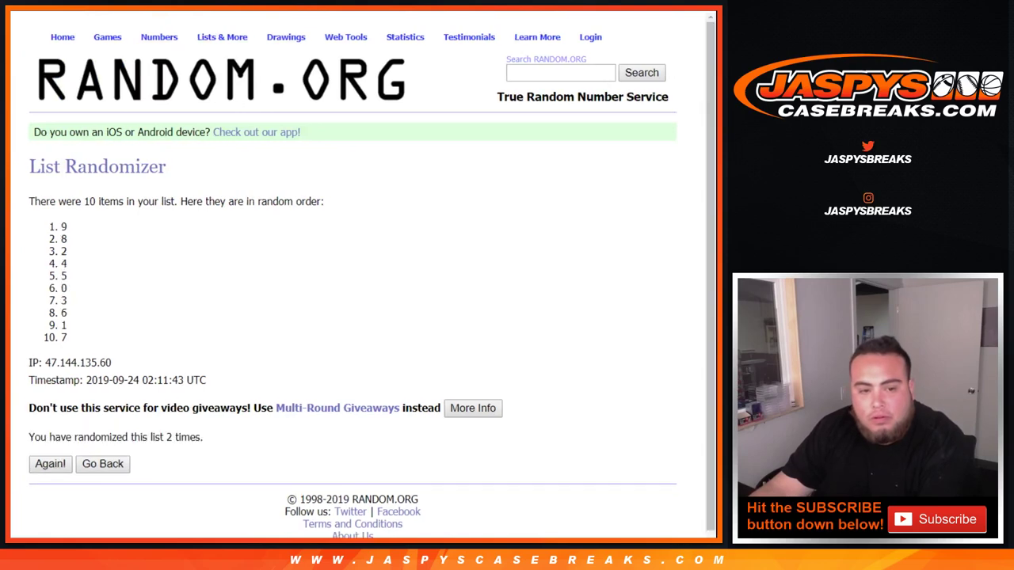
{"action": "key", "text": "Return"}
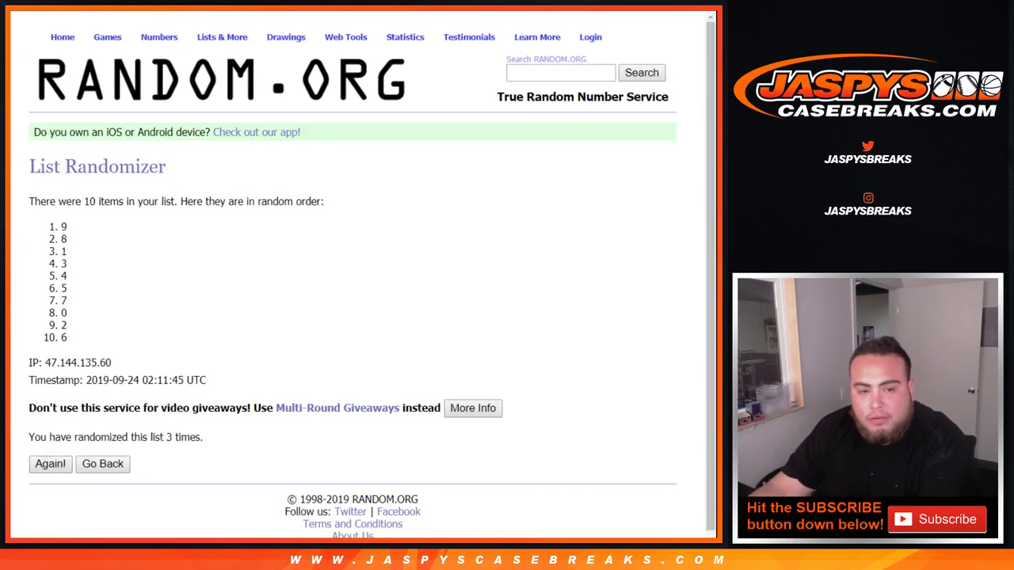
{"action": "key", "text": "Return"}
{"action": "left_click_drag", "start_coordinate": [166, 438], "coordinate": [203, 438]}
- Recheck the dice roll and copy the randomized numbers into column B of the spreadsheet, beside the names
{"action": "key", "text": "ctrl+shift+Tab"}
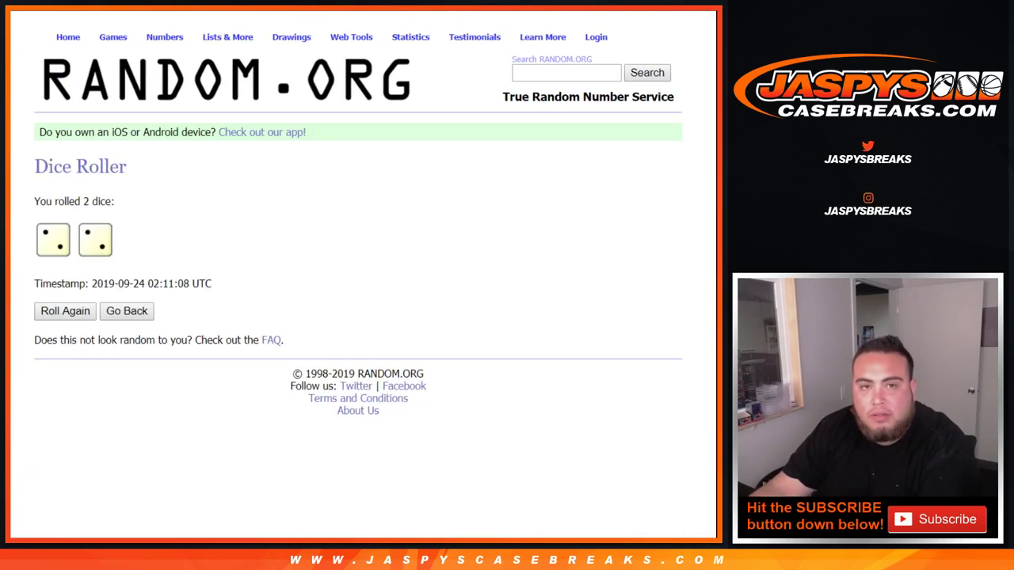
{"action": "key", "text": "ctrl+shift+Tab"}
{"action": "key", "text": "ctrl+shift+Tab"}
{"action": "left_click_drag", "start_coordinate": [61, 227], "coordinate": [66, 341]}
{"action": "key", "text": "ctrl+c"}
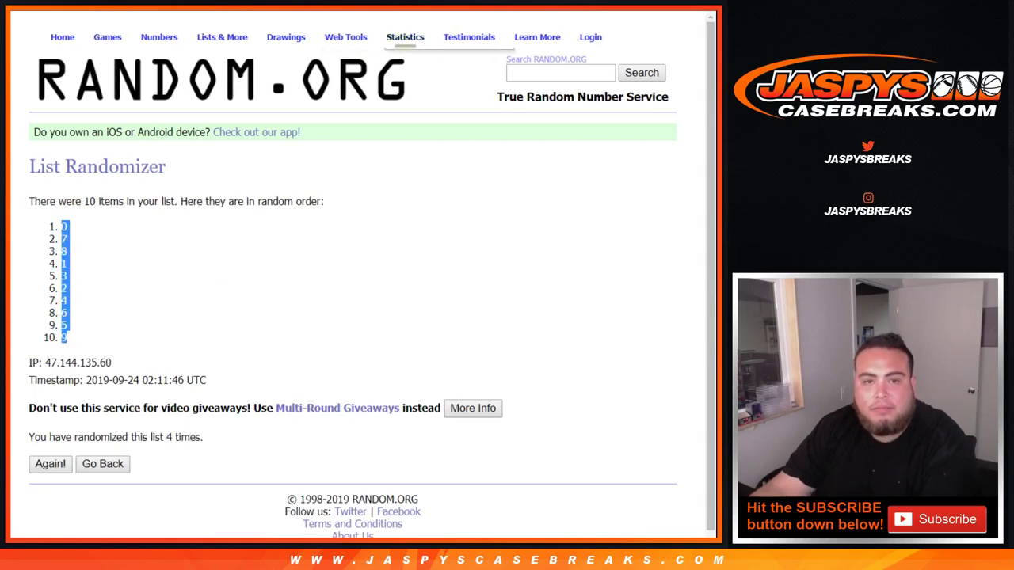
{"action": "key", "text": "ctrl+Tab"}
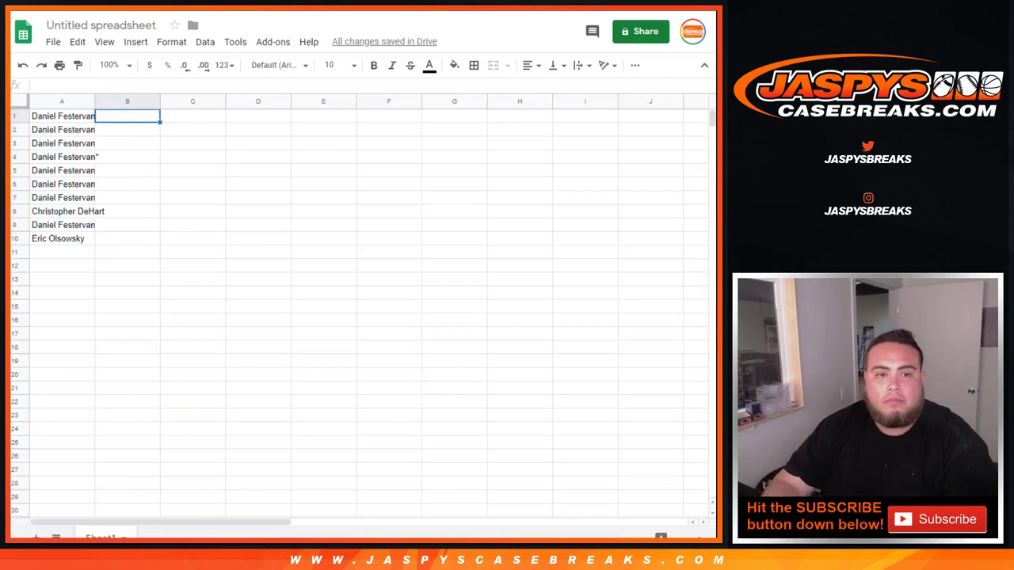
{"action": "key", "text": "ctrl+v"}
- Set the whole sheet's font size to 24 and fit the widths of columns A and B to their contents
{"action": "key", "text": "ctrl+a"}
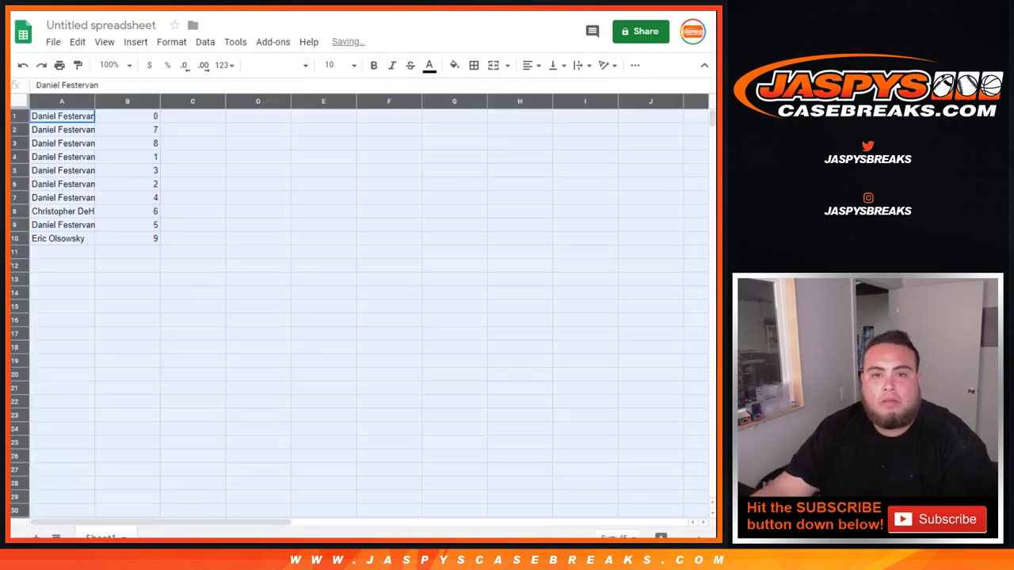
{"action": "left_click", "coordinate": [332, 65]}
{"action": "left_click", "coordinate": [336, 274]}
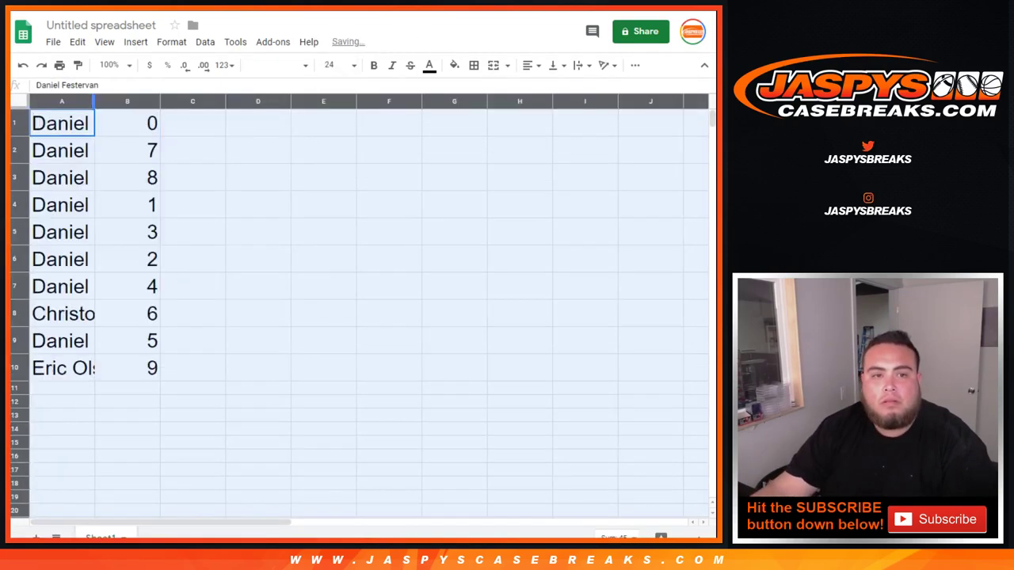
{"action": "double_click", "coordinate": [95, 101]}
- Go through the rows one by one down to row 10 to review each participant's assigned number
{"action": "key", "text": "Down"}
{"action": "key", "text": "Down"}
{"action": "key", "text": "Down"}
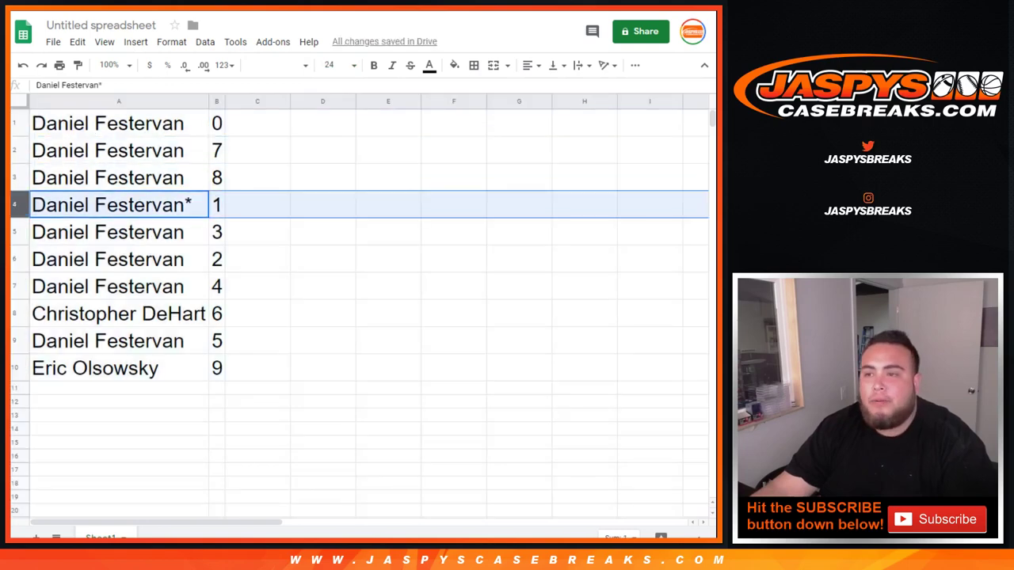
{"action": "key", "text": "Down"}
{"action": "key", "text": "Down"}
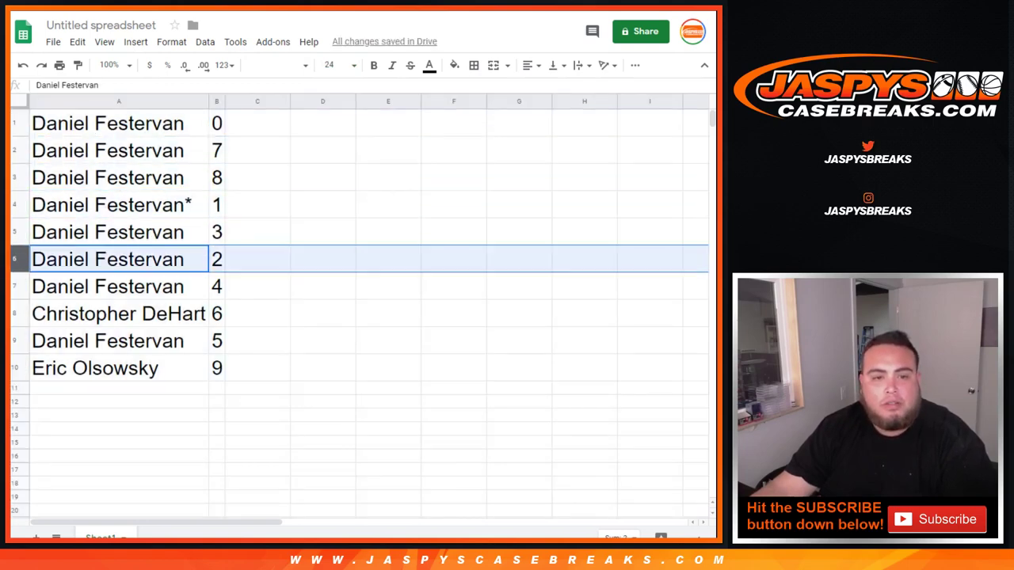
{"action": "key", "text": "Down"}
{"action": "key", "text": "Down"}
{"action": "key", "text": "Down"}
{"action": "key", "text": "Down"}
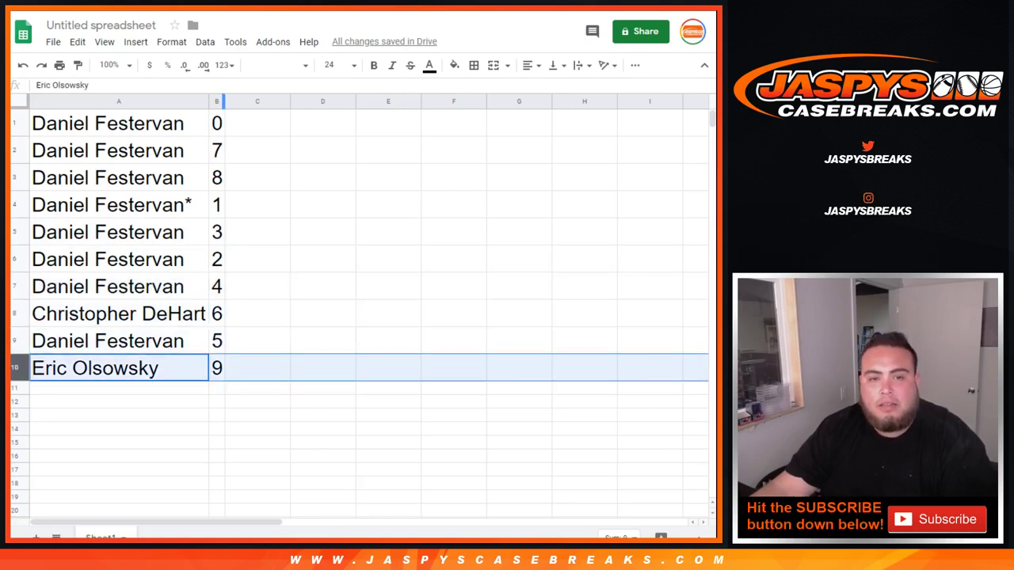
- Sort the sheet by the numbers in column B in ascending order
{"action": "left_click", "coordinate": [217, 101]}
{"action": "right_click", "coordinate": [217, 100]}
{"action": "left_click", "coordinate": [279, 369]}
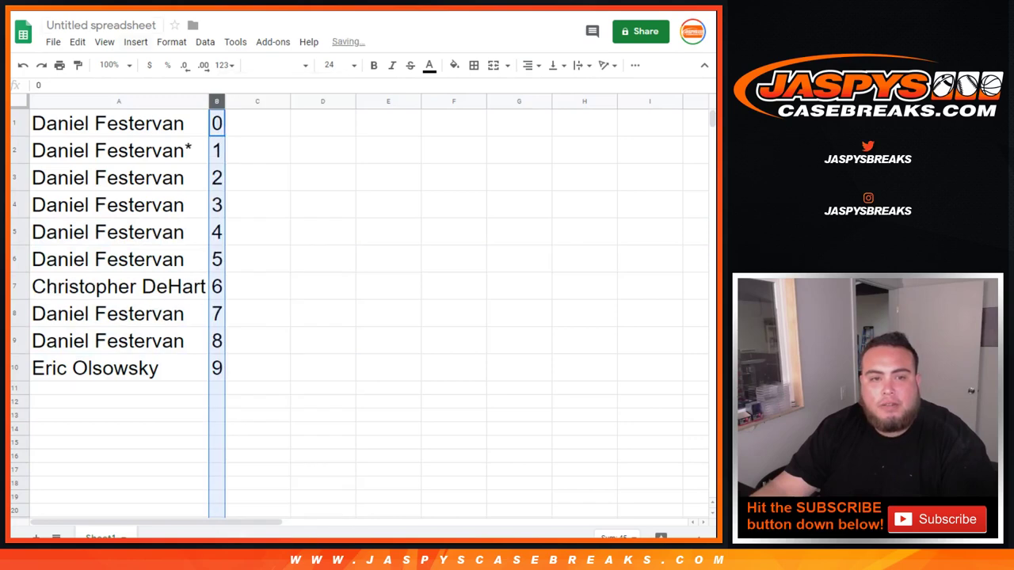
- Rename the spreadsheet "MON. 9/23 - 2015 IMMACULATE COLLEGIATE MULTI-SPORT 1-BOX BREAK #4 *RNB*", copying the break title from its product page
{"action": "key", "text": "ctrl+Tab"}
{"action": "left_click_drag", "start_coordinate": [360, 70], "coordinate": [442, 166]}
{"action": "key", "text": "ctrl+c"}
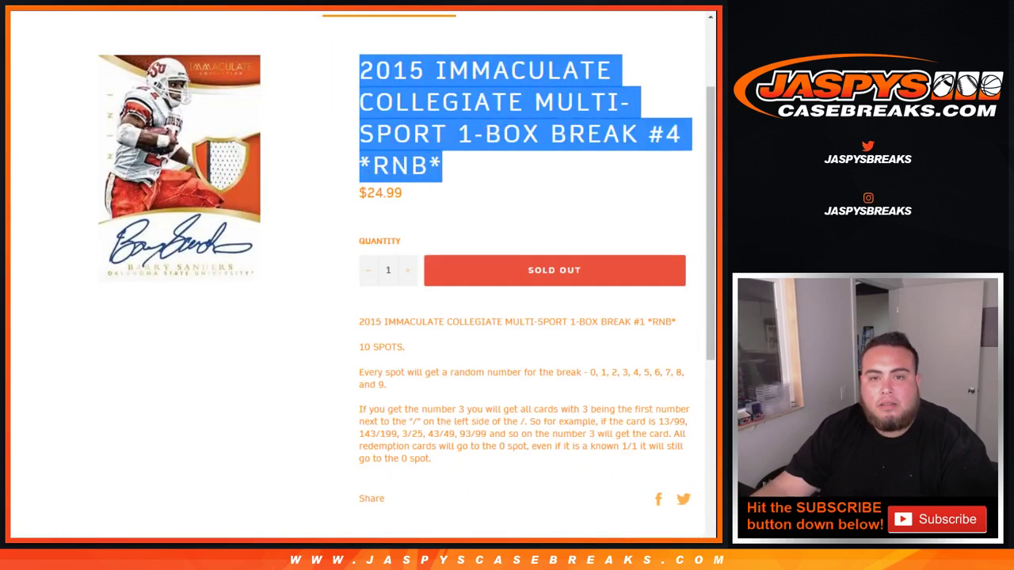
{"action": "key", "text": "ctrl+Tab"}
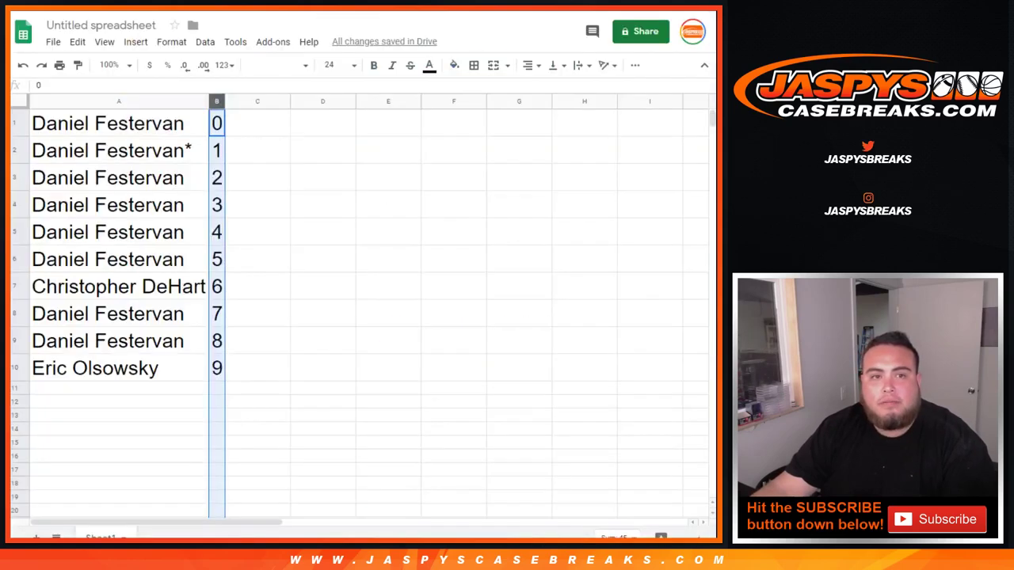
{"action": "left_click", "coordinate": [101, 25]}
{"action": "type", "text": "MO"}
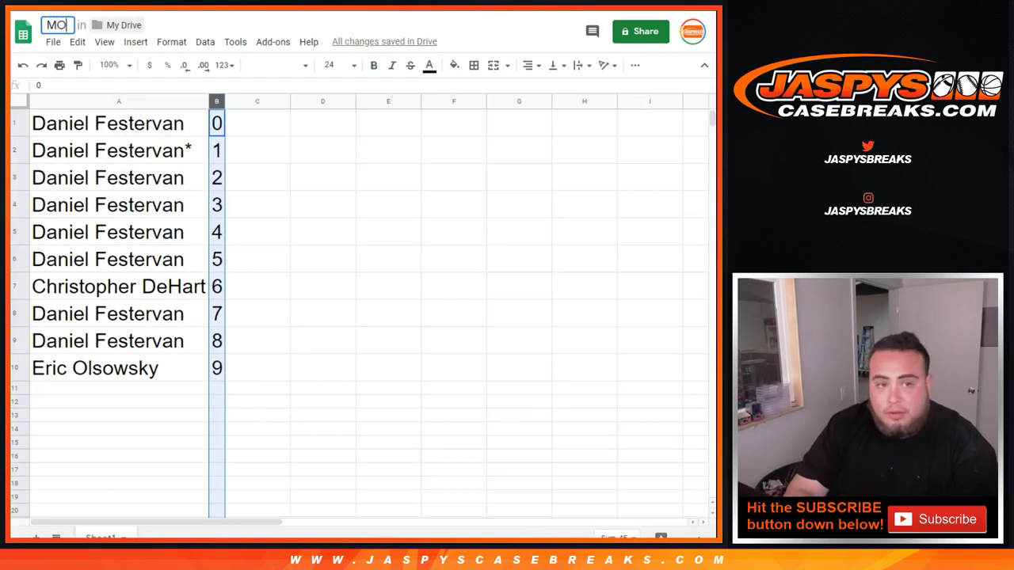
{"action": "type", "text": "N. 9/"}
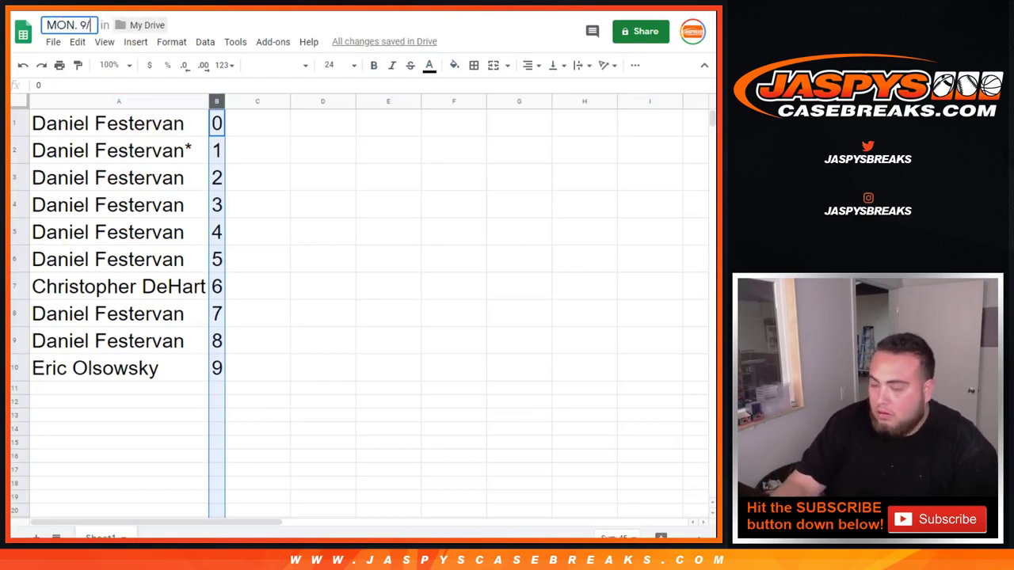
{"action": "type", "text": "23 -"}
{"action": "key", "text": "ctrl+v"}
{"action": "key", "text": "Return"}
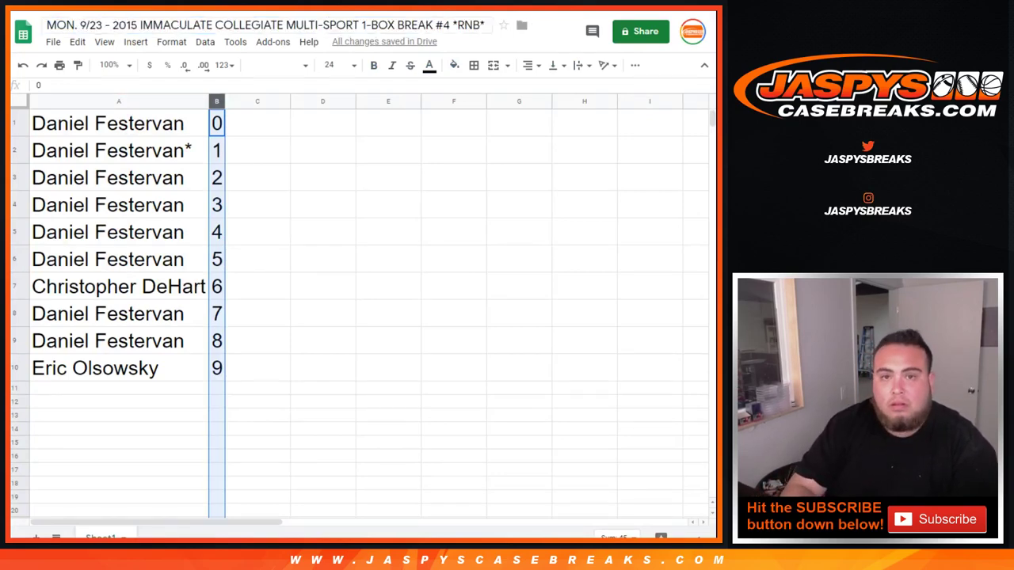
- Apply borders to all cells in A1:B10 and center their contents horizontally
{"action": "left_click_drag", "start_coordinate": [119, 123], "coordinate": [216, 369]}
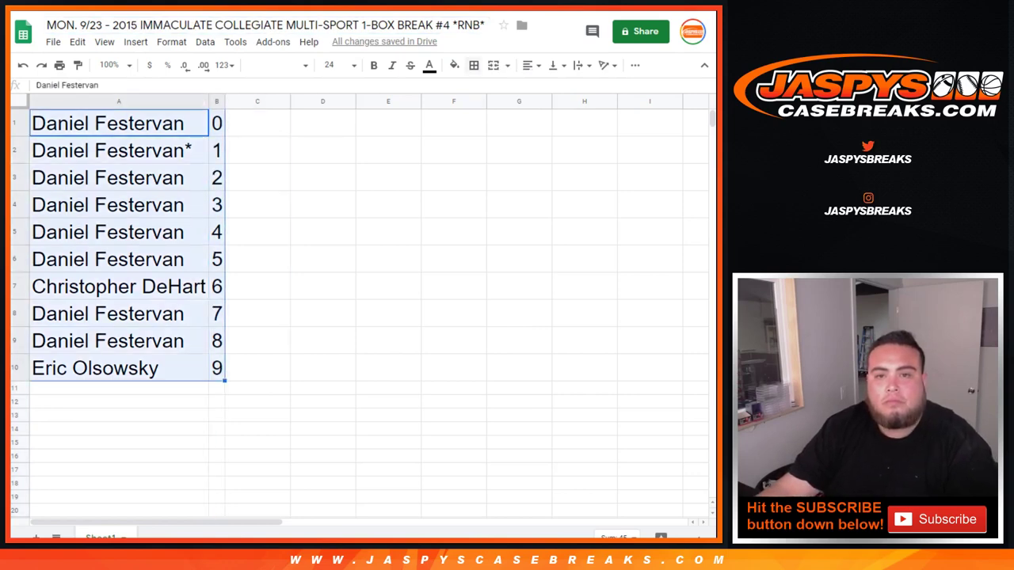
{"action": "left_click", "coordinate": [474, 65]}
{"action": "left_click", "coordinate": [480, 89]}
{"action": "left_click", "coordinate": [528, 65]}
{"action": "left_click", "coordinate": [544, 87]}
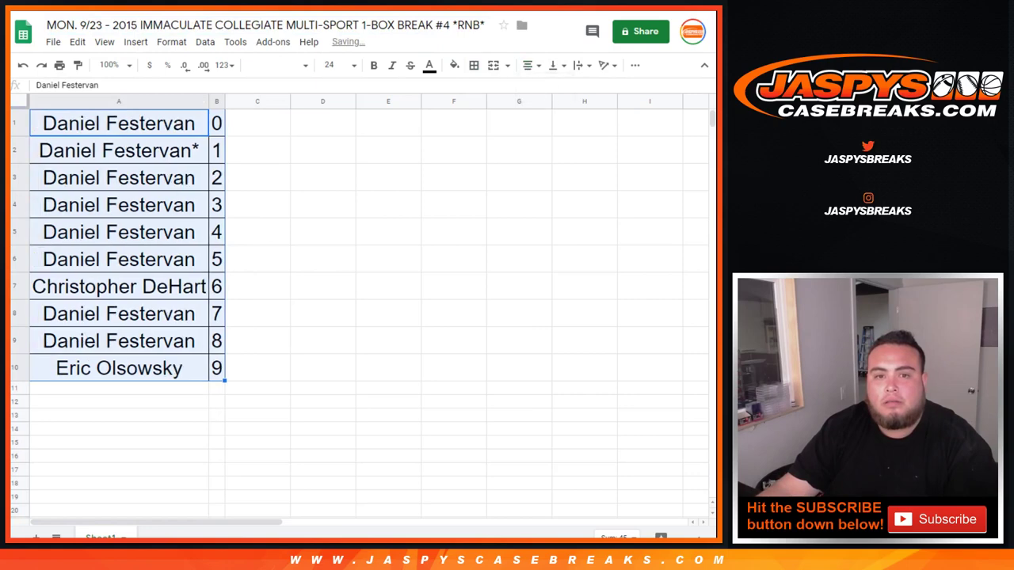
- Print the current sheet in portrait orientation with the workbook title in the header
{"action": "left_click", "coordinate": [59, 65]}
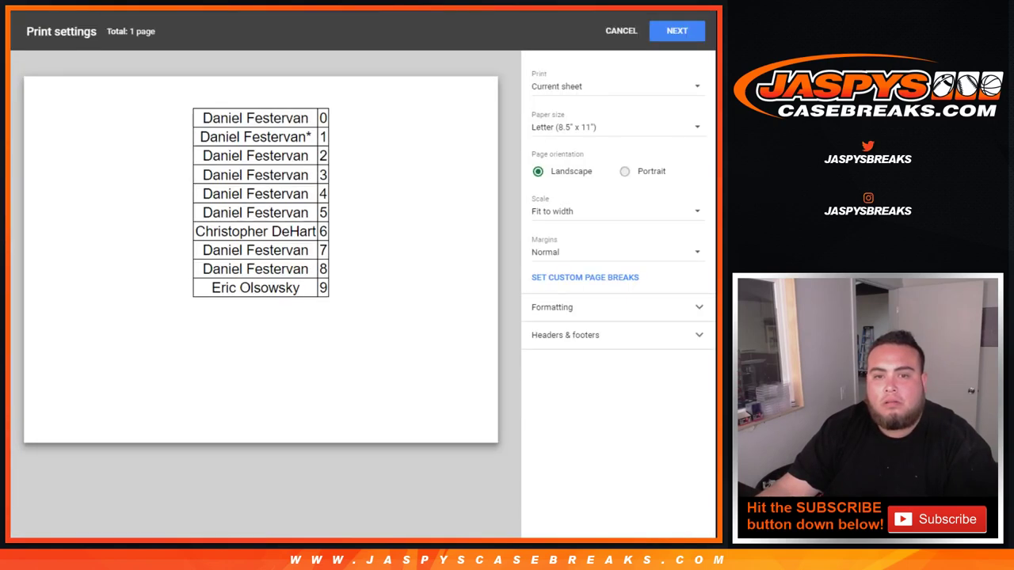
{"action": "left_click", "coordinate": [564, 335]}
{"action": "left_click", "coordinate": [538, 385]}
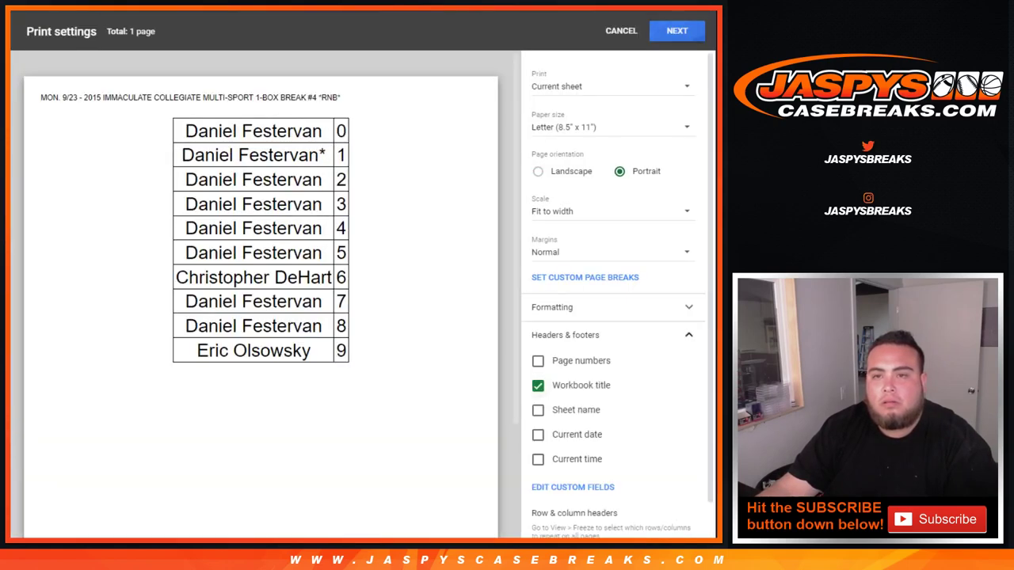
{"action": "left_click", "coordinate": [676, 31]}
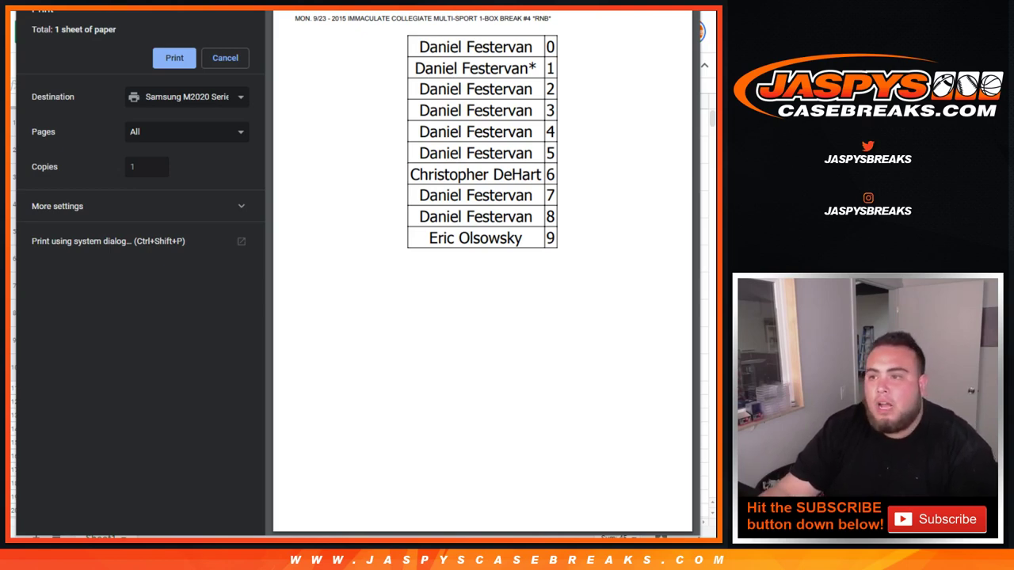
{"action": "key", "text": "Return"}
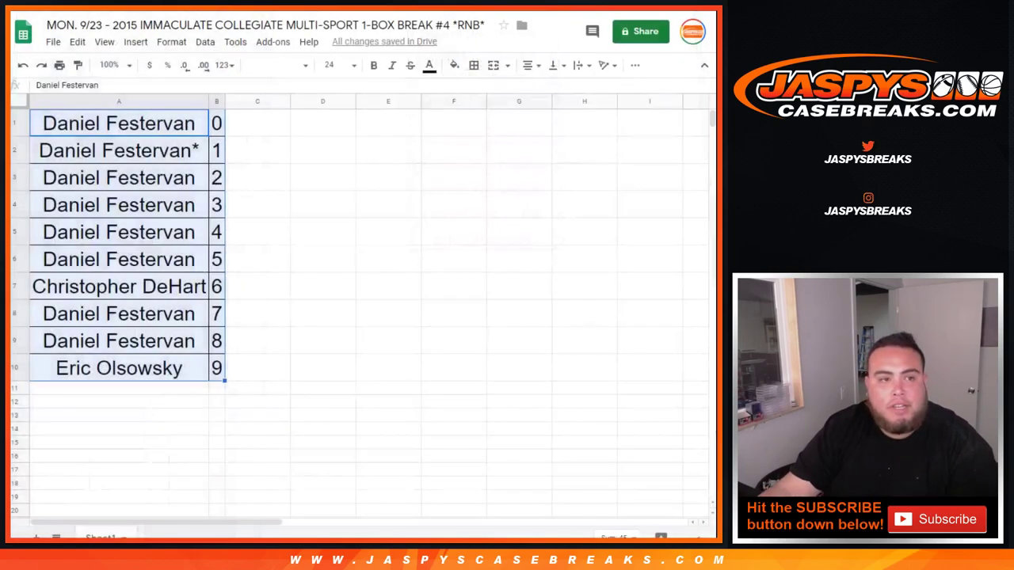